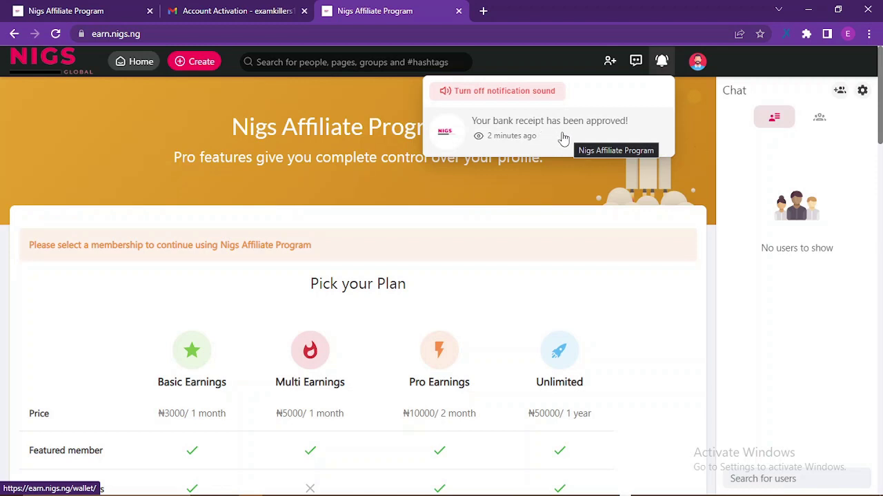
Open Wallet & Credits from the approval notification and confirm the ₦3000.00 balance and 0 points
click(517, 138)
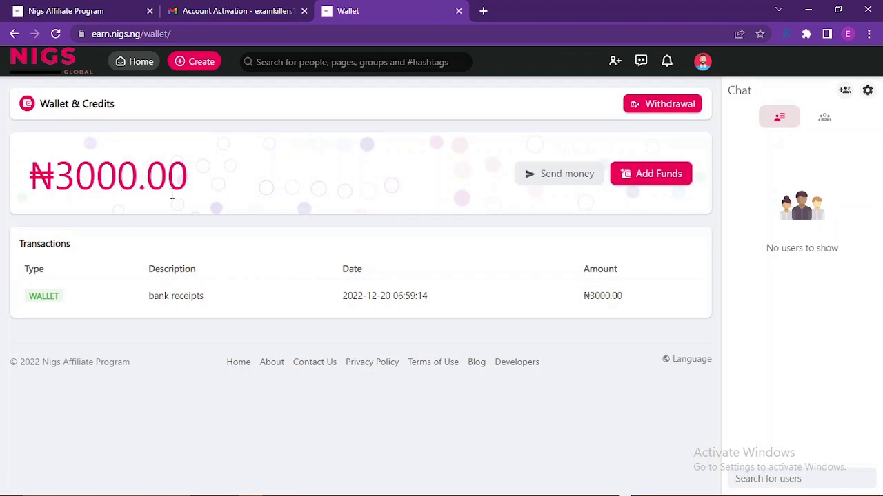
double_click(30, 179)
drag(31, 180, 236, 165)
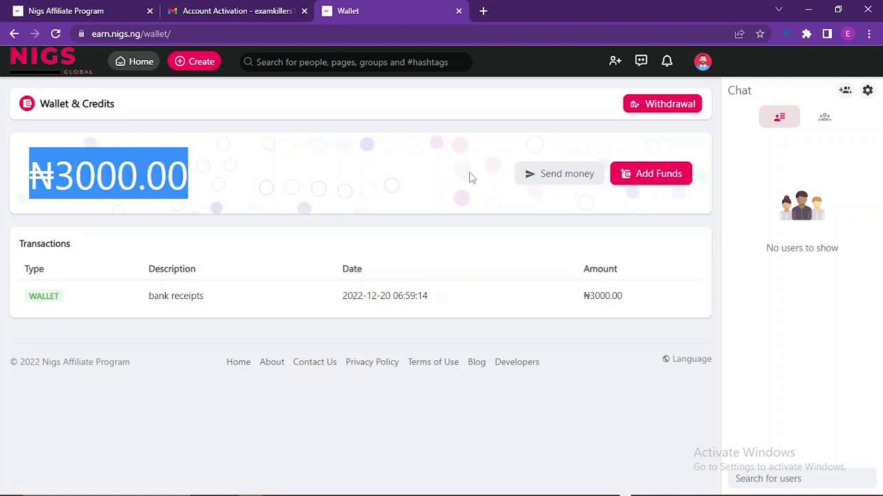
click(193, 169)
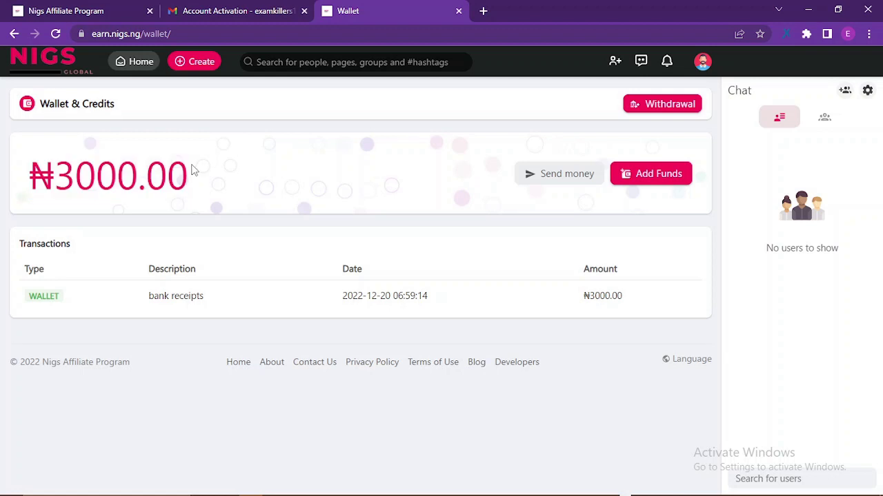
click(703, 63)
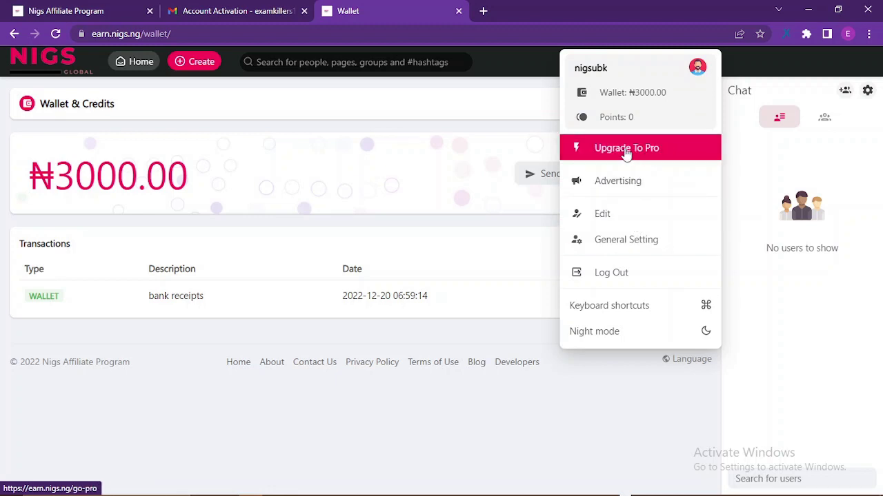
Go to Upgrade To Pro and review the four plan tiers and Pro member features
click(660, 156)
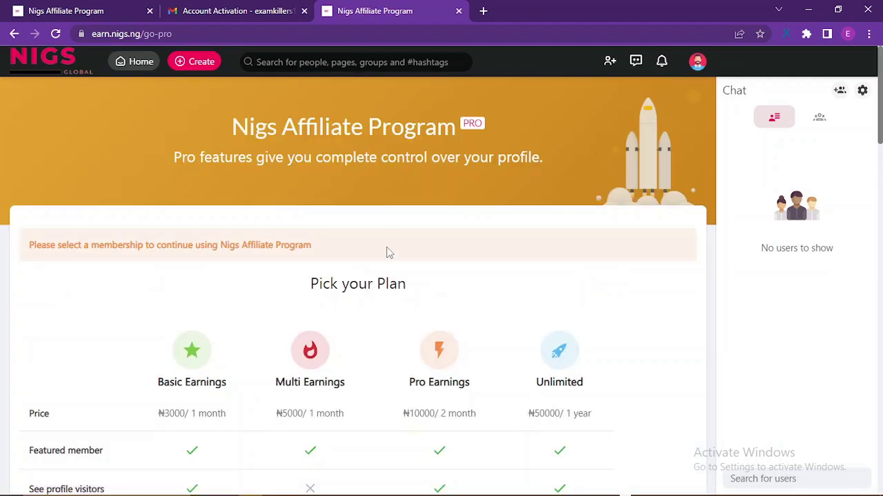
scroll(283, 221, down, 3)
scroll(150, 241, down, 3)
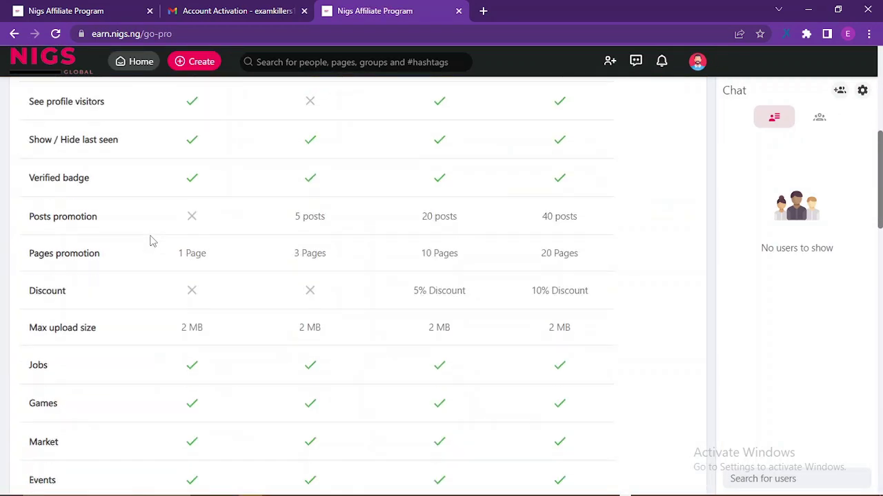
scroll(150, 241, down, 15)
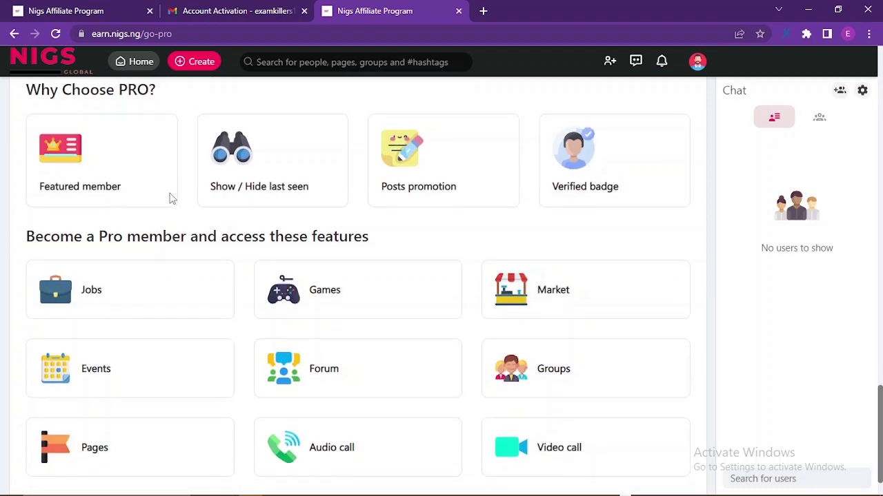
scroll(171, 198, up, 5)
scroll(172, 197, down, 3)
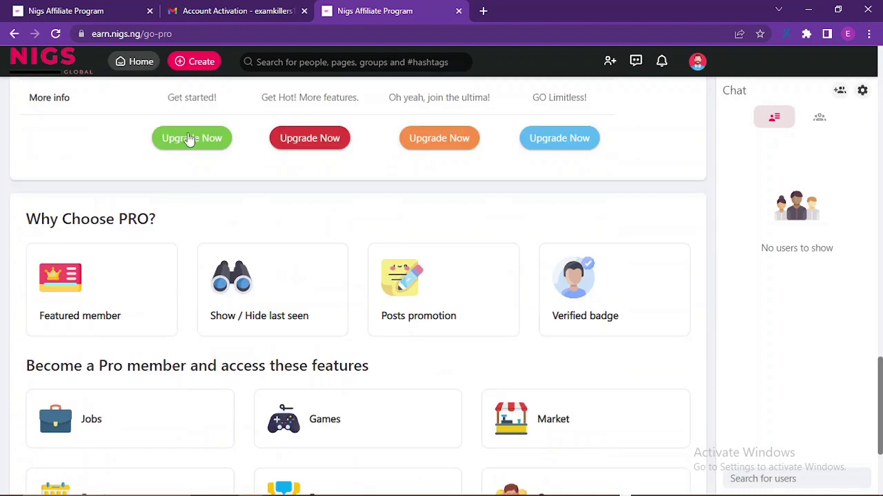
scroll(138, 193, down, 2)
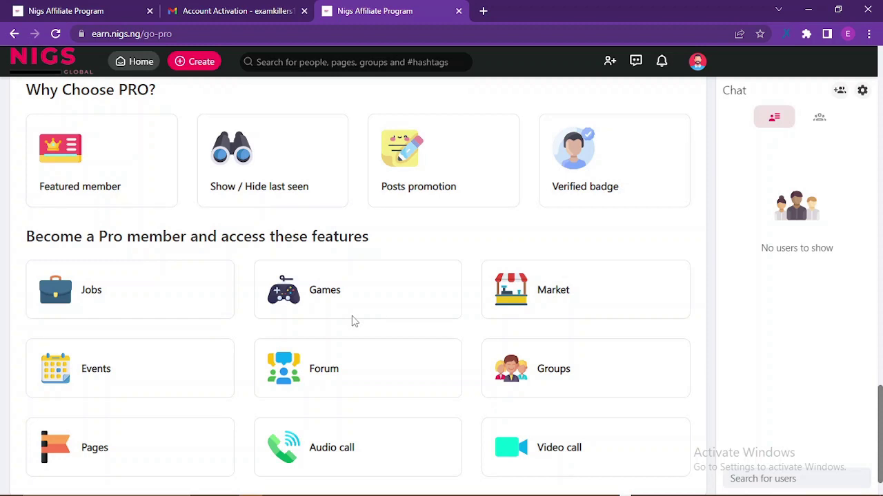
scroll(352, 321, down, 1)
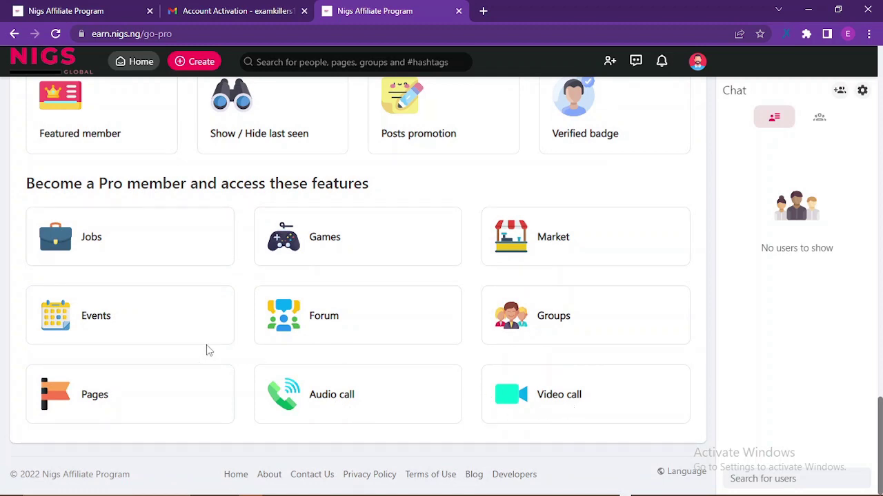
scroll(272, 351, up, 3)
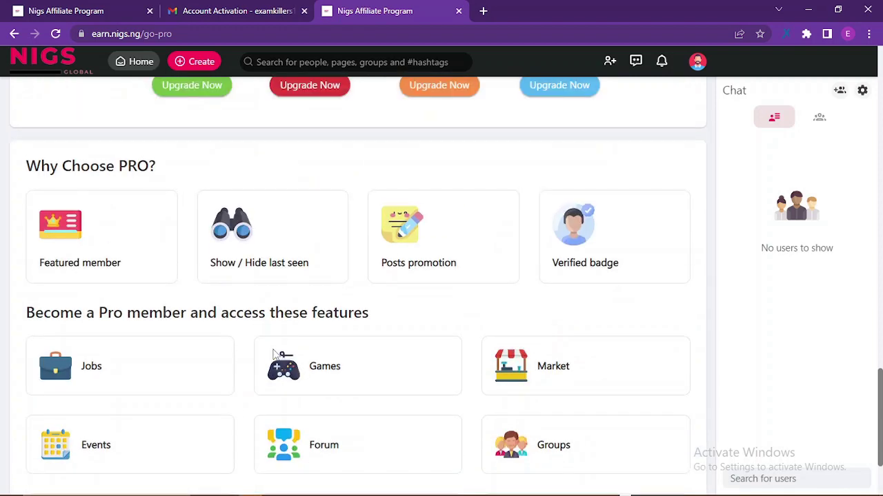
scroll(215, 314, up, 2)
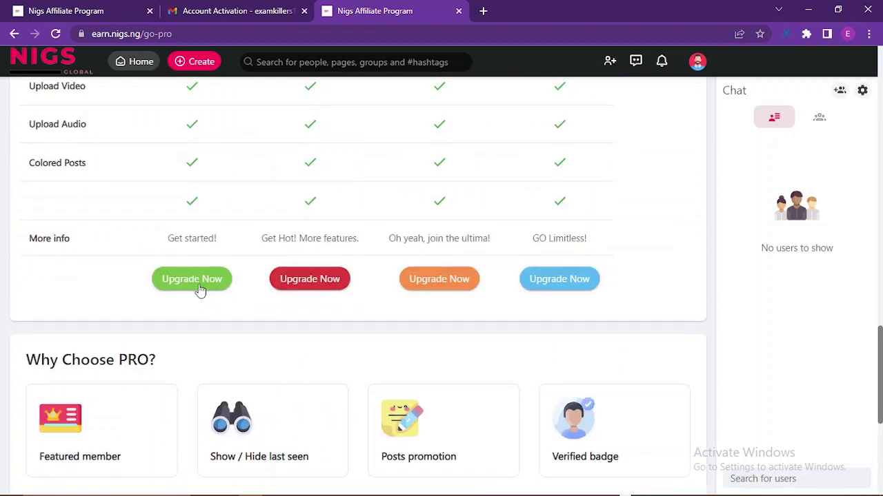
Buy the Basic Earnings plan for ₦3000 from the wallet and return to the news feed
click(192, 281)
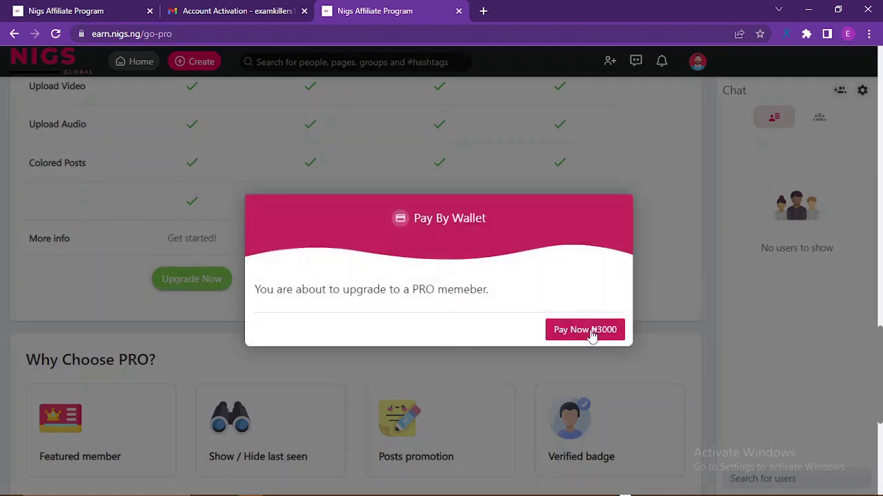
click(592, 337)
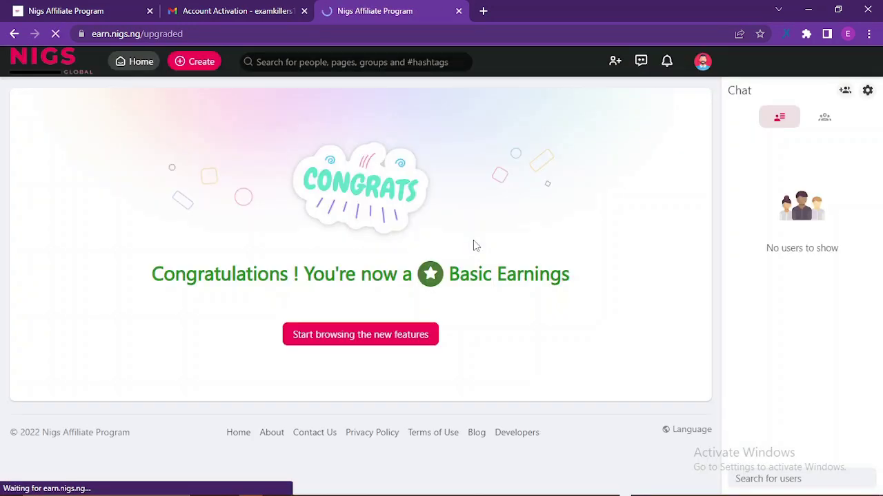
click(384, 337)
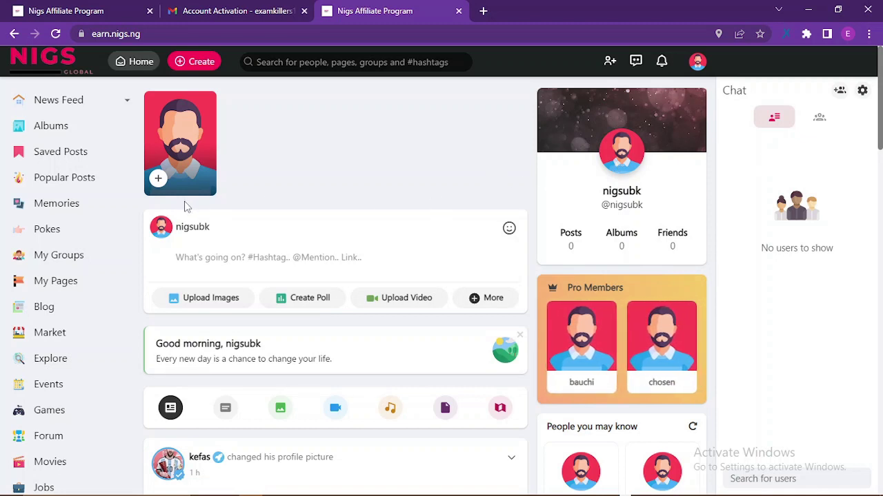
click(697, 64)
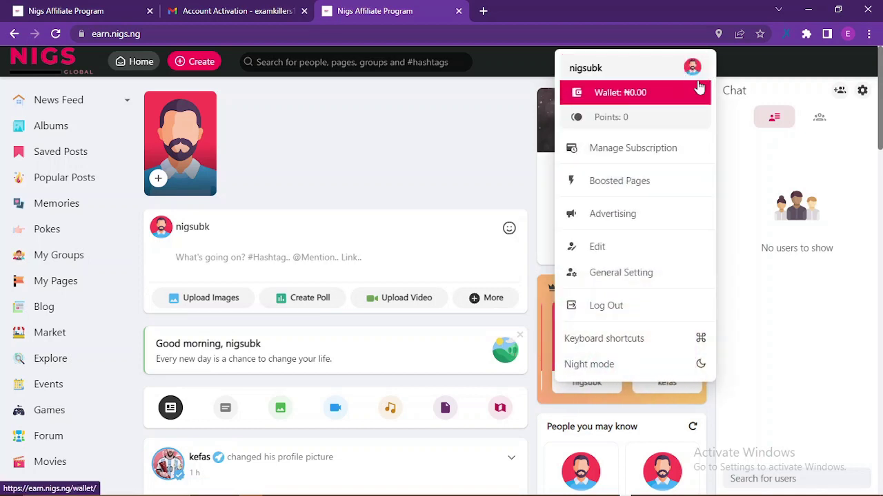
In Profile Setting, enter the user's first name and last name
click(617, 250)
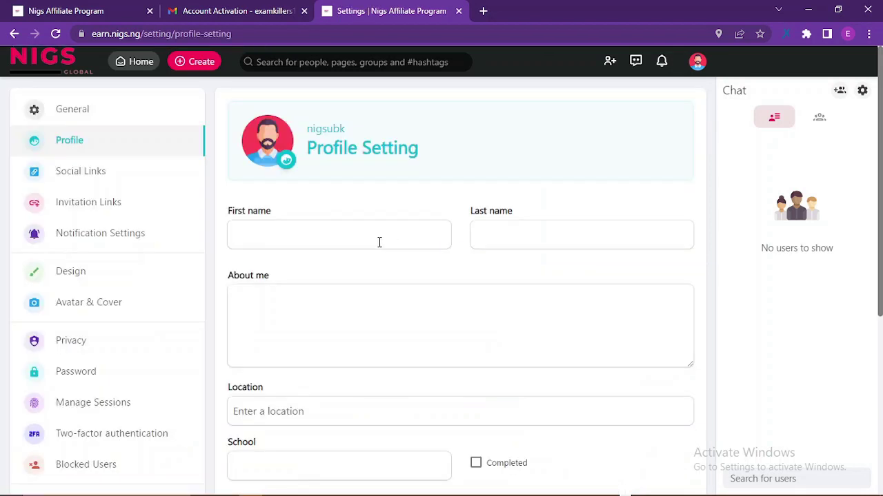
click(320, 236)
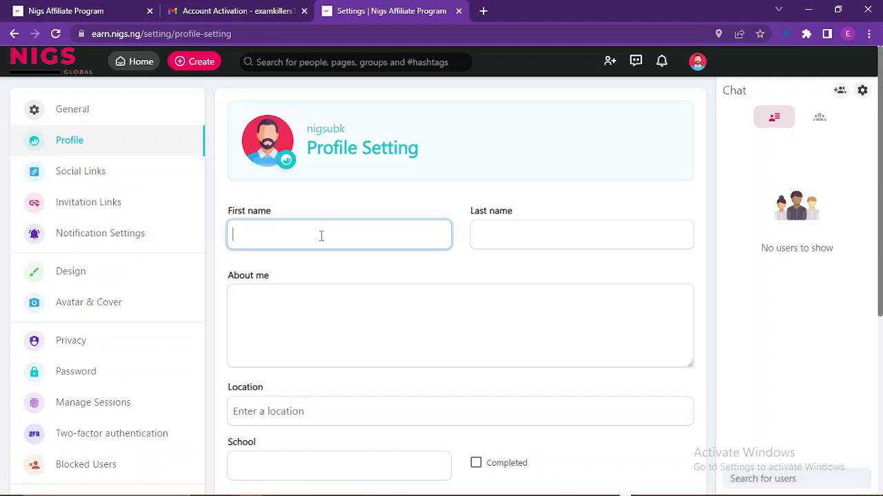
text(Smar)
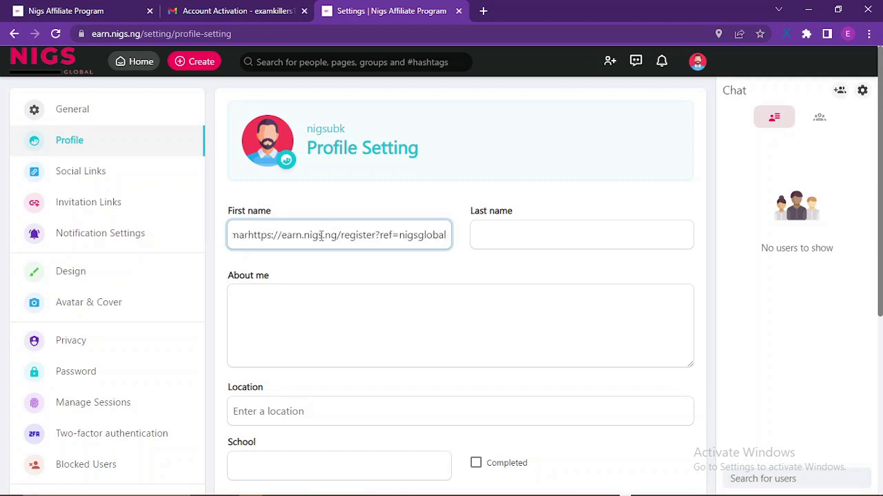
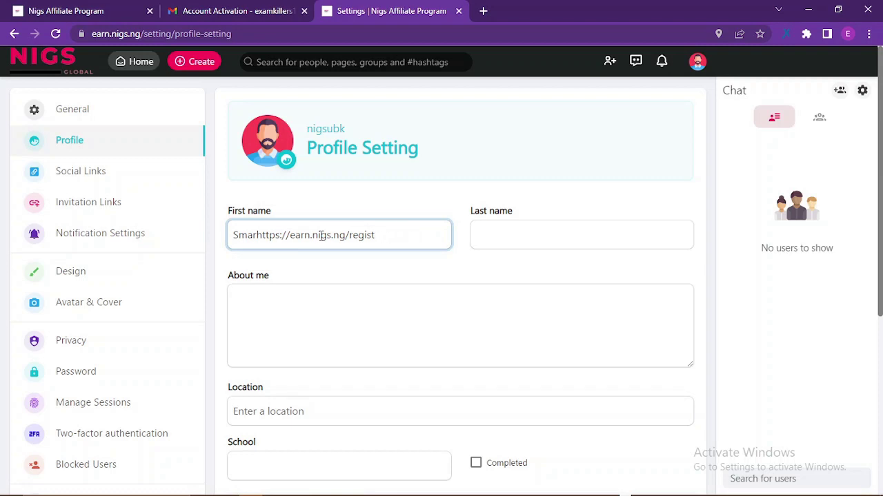
key(shift+Left)
text(tps://earn.nigs.ng/regis)
key(ctrl+z)
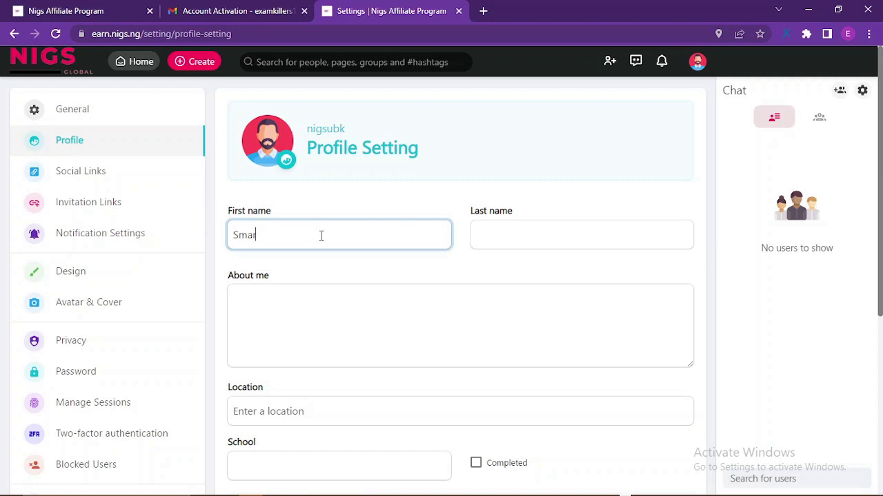
text(t)
click(502, 239)
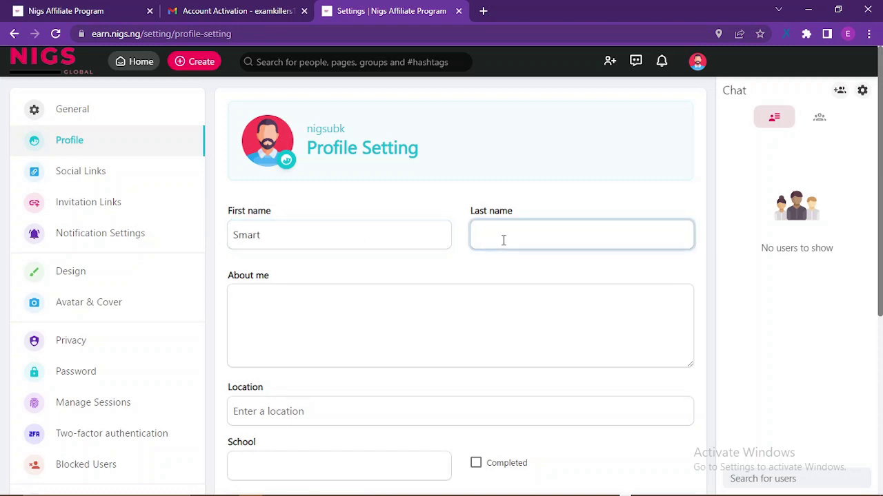
text(Kingsley)
Write About me as 'A simple guy in love with online earning and digital marketing'
click(318, 318)
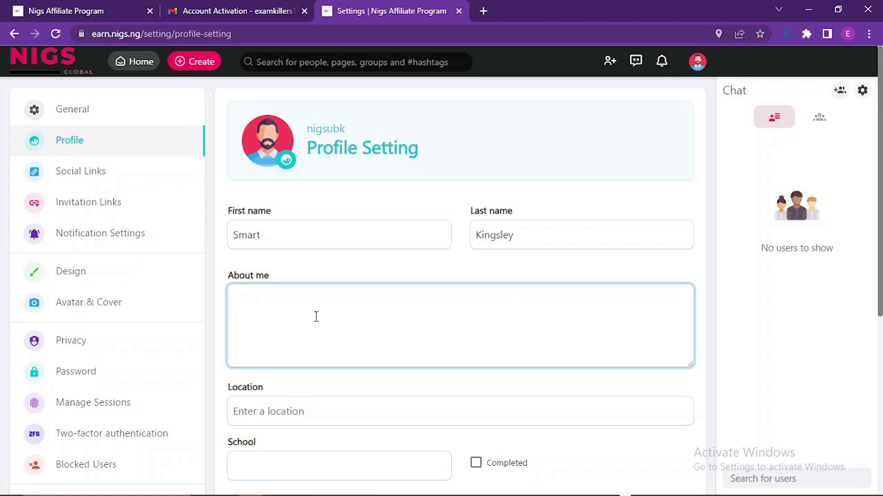
text(A simple guy in love with online)
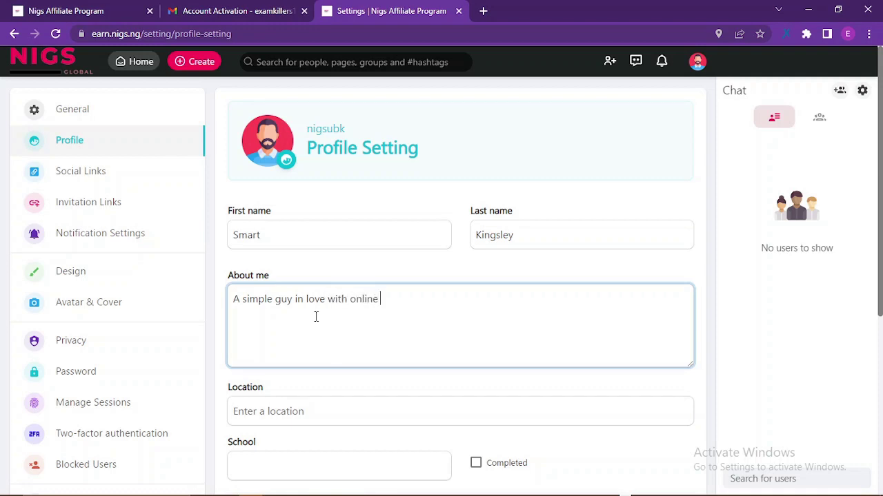
text( earning and digit)
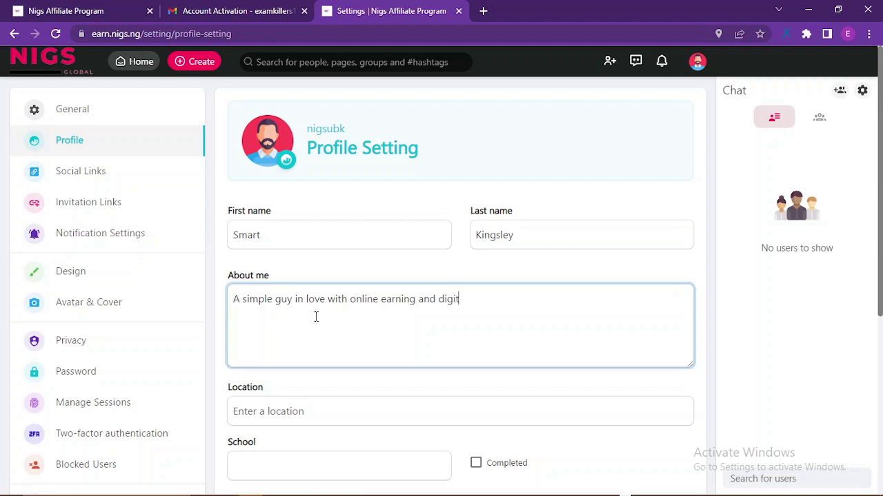
text(al marketng)
right_click(488, 299)
click(528, 310)
scroll(317, 417, down, 2)
Set Location to 'always avaliable', dismissing the Google Maps error
click(286, 284)
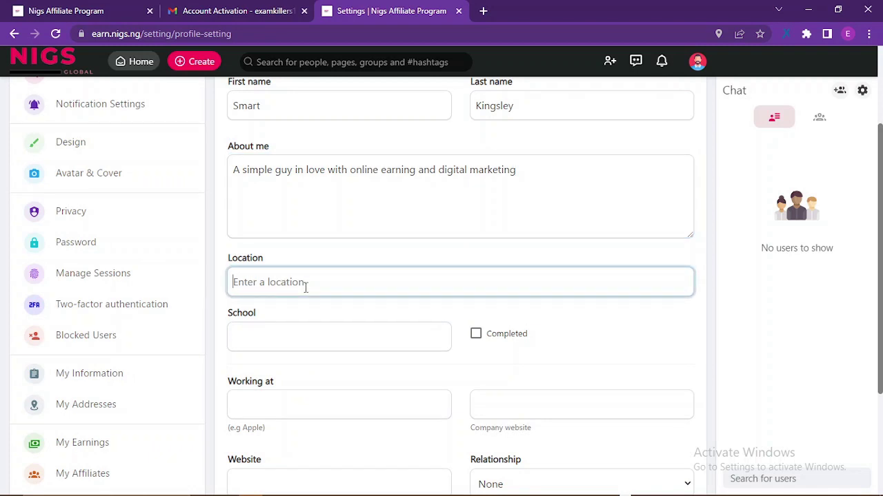
text(always avalia)
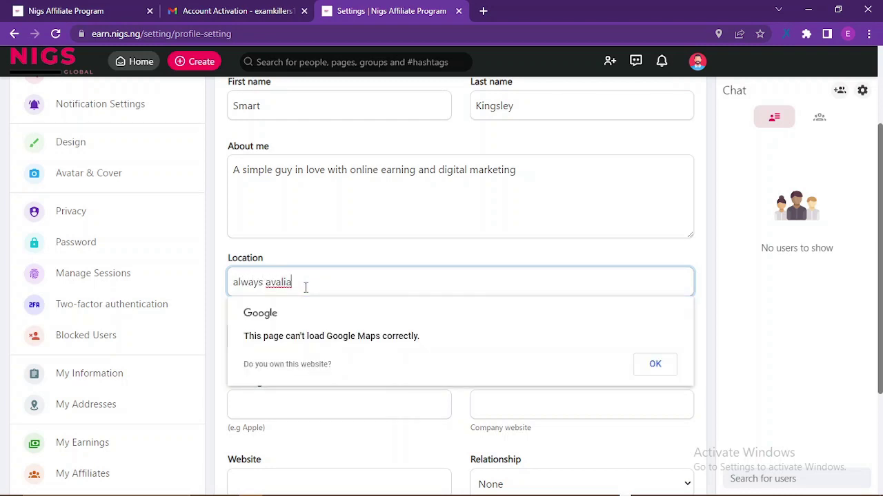
text(ble)
click(293, 284)
click(655, 365)
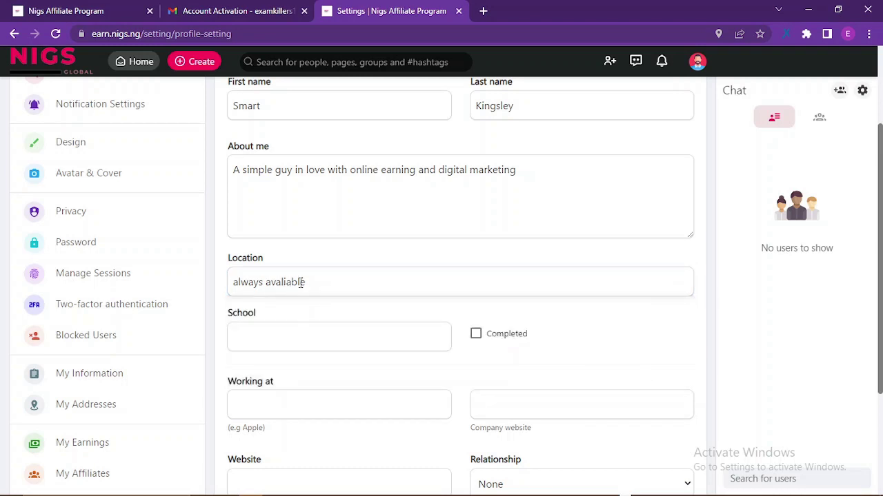
Enter School as 'Not Interested' and mark it Completed
click(292, 340)
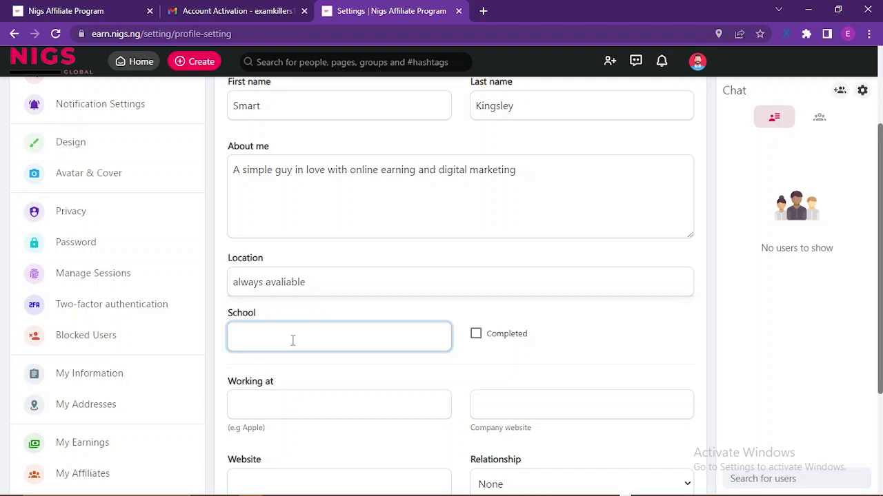
text(Not Interested)
click(476, 334)
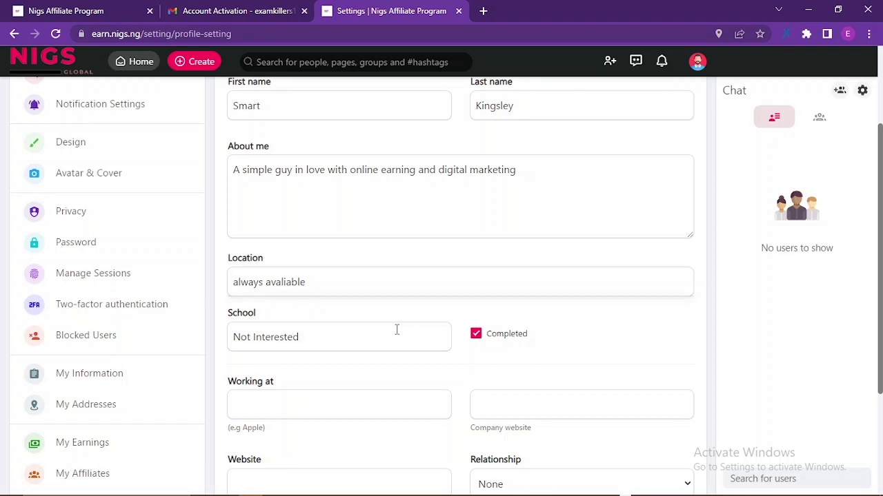
scroll(306, 388, down, 3)
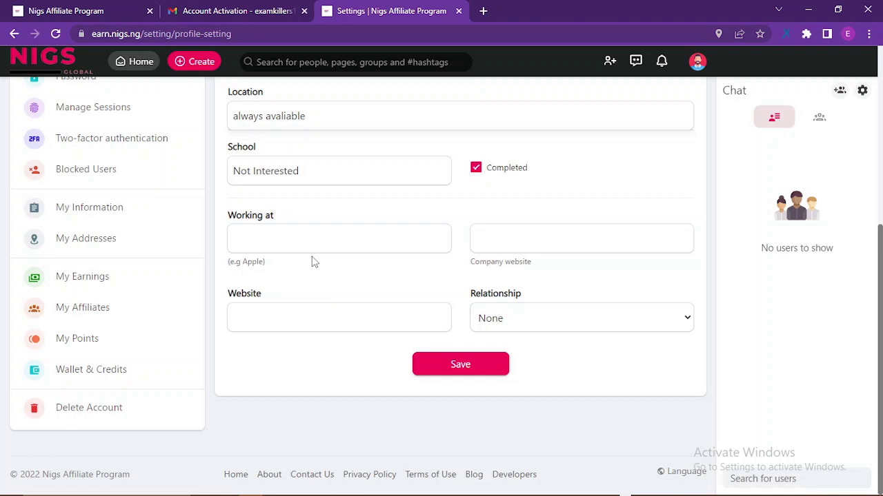
Fill Working at with 'Freelancer', both website fields with 'nothing', and save
click(276, 240)
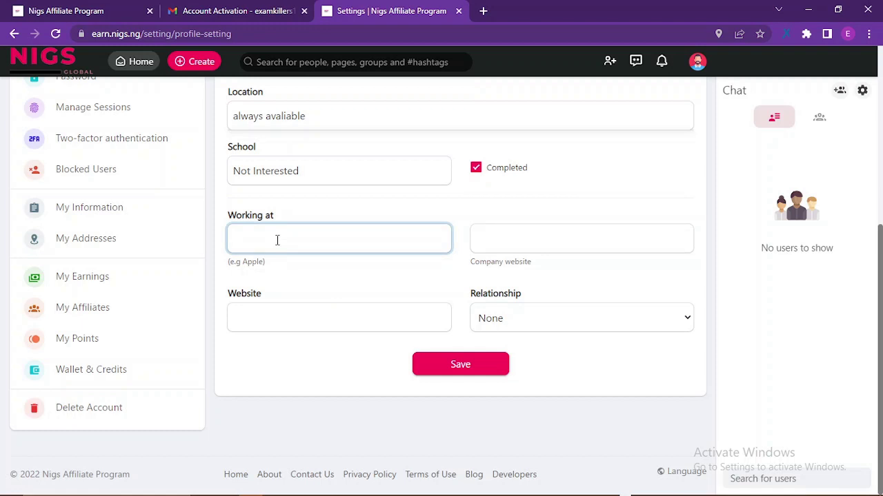
text(Freelancer)
click(504, 247)
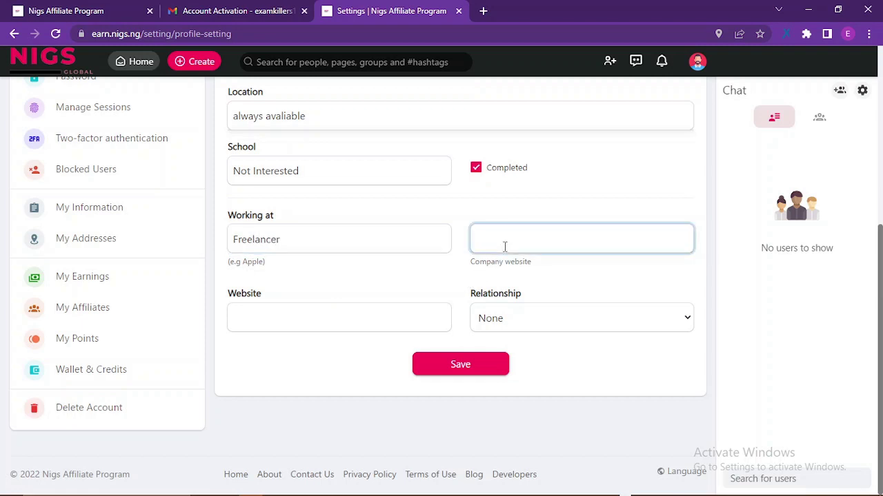
text(no i)
text(thing)
text(nothing)
key(shift+Left)
key(shift+Left)
key(shift+Left)
key(shift+Left)
key(shift+Left)
key(shift+Left)
key(shift+Left)
key(shift+Left)
key(shift+Left)
key(shift+Right)
key(shift+Right)
key(ctrl+c)
key(BackSpace)
click(264, 318)
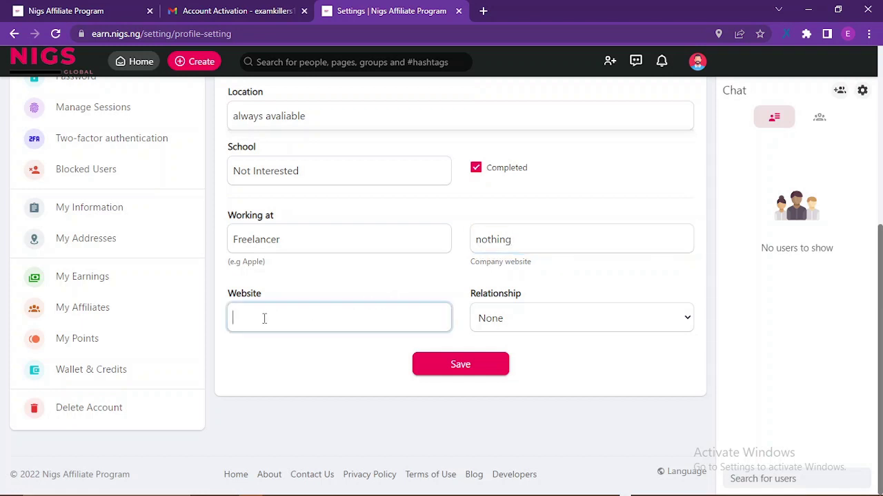
key(ctrl+v)
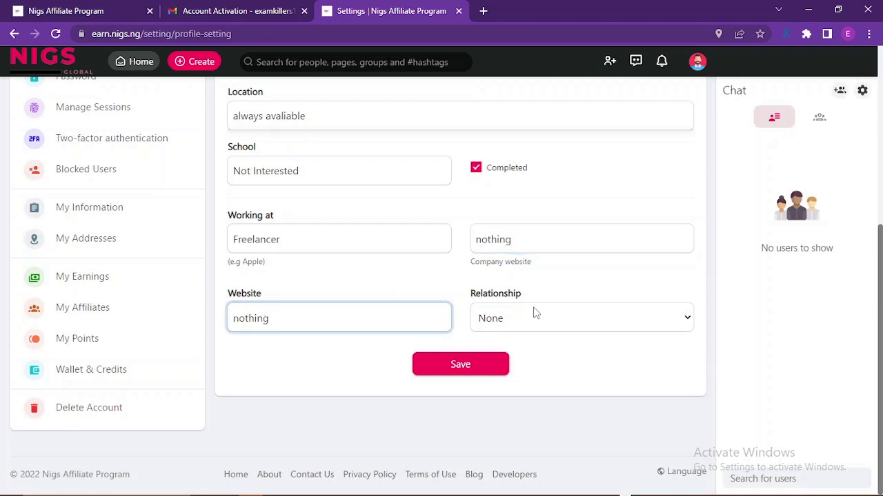
click(464, 365)
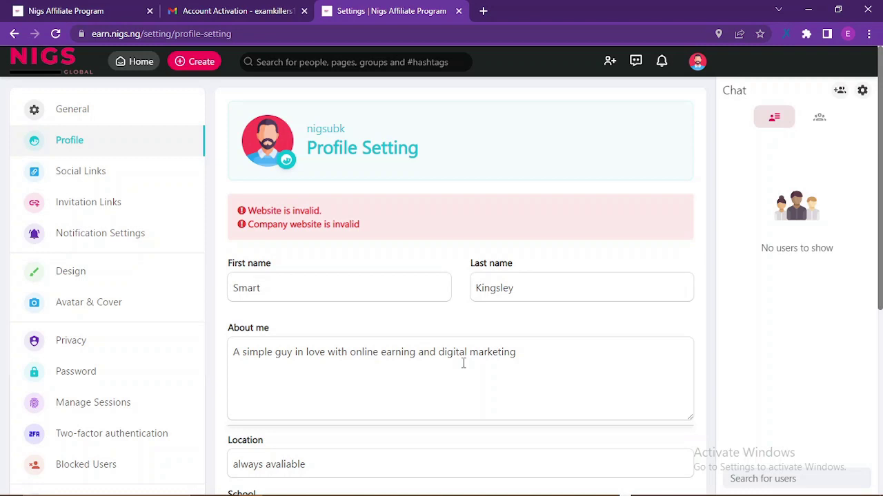
Clear the invalid Company website and Website entries and save the profile again
scroll(522, 386, down, 2)
scroll(545, 407, down, 1)
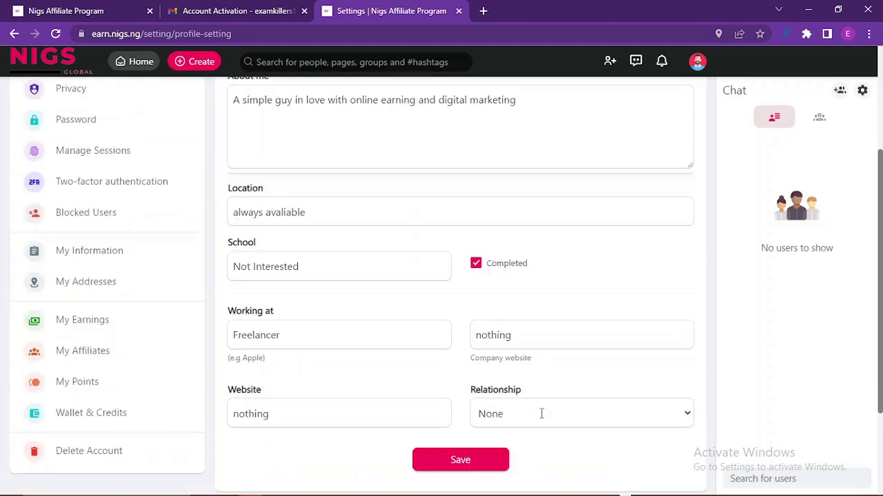
drag(538, 325, 455, 335)
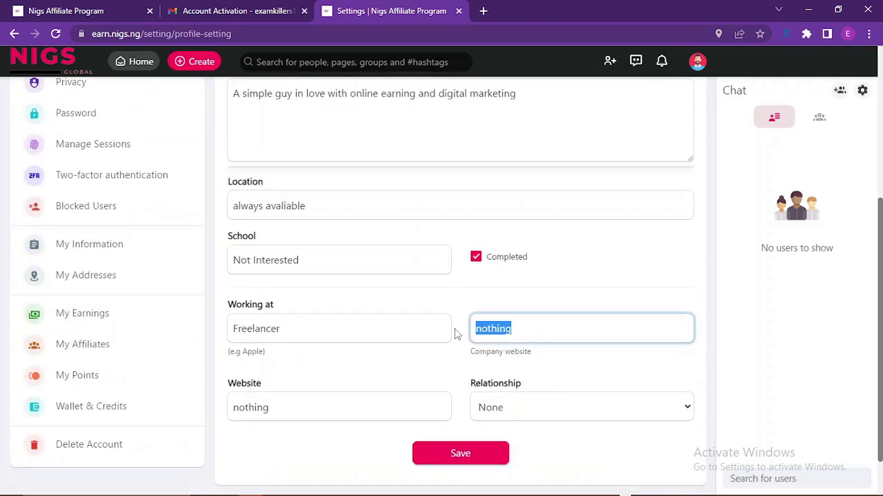
key(BackSpace)
drag(301, 410, 233, 414)
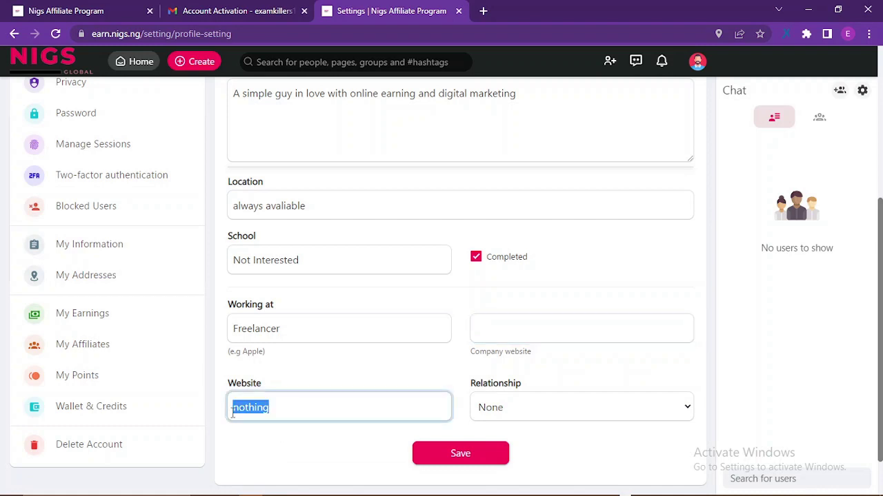
key(BackSpace)
click(460, 460)
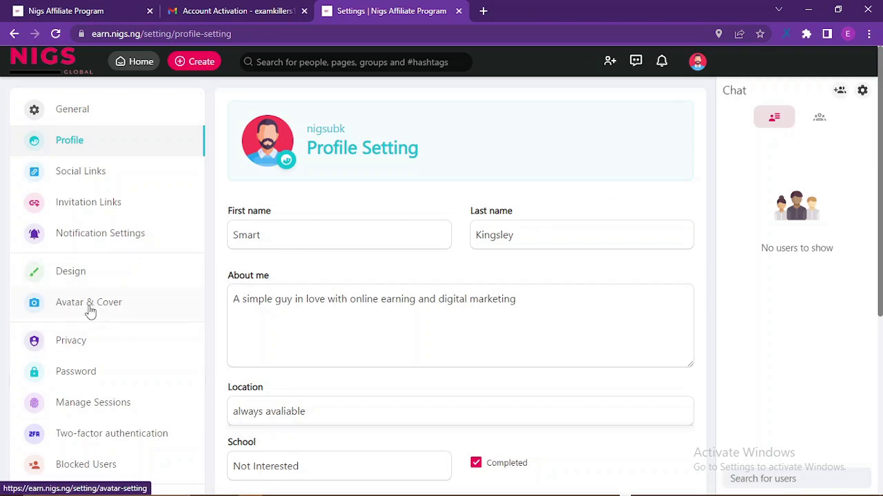
Turn on Night mode and go to the Avatar & Cover settings page
click(697, 62)
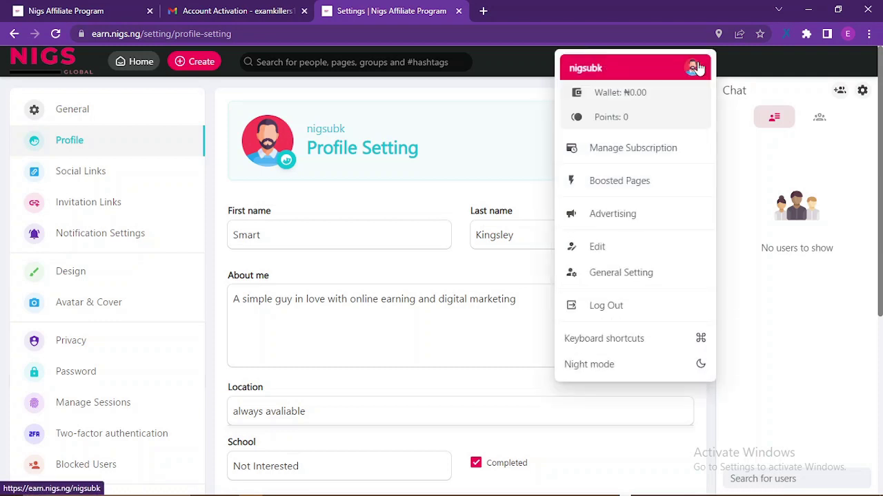
click(631, 365)
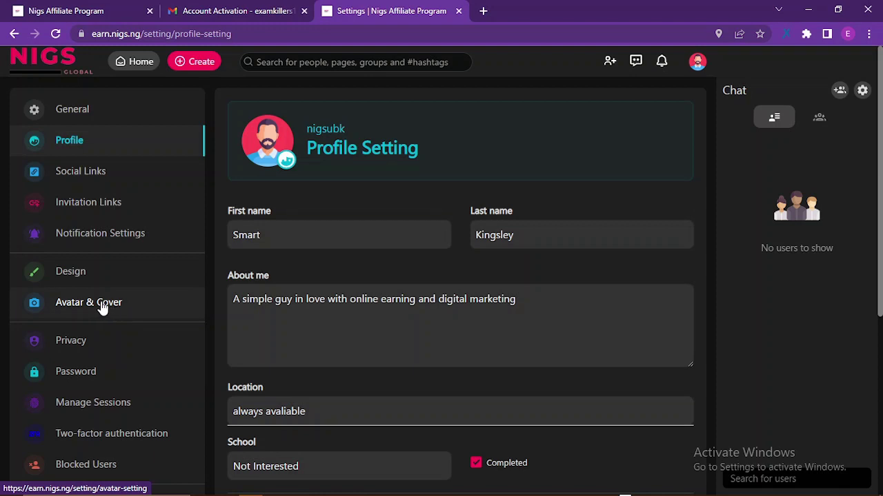
click(103, 308)
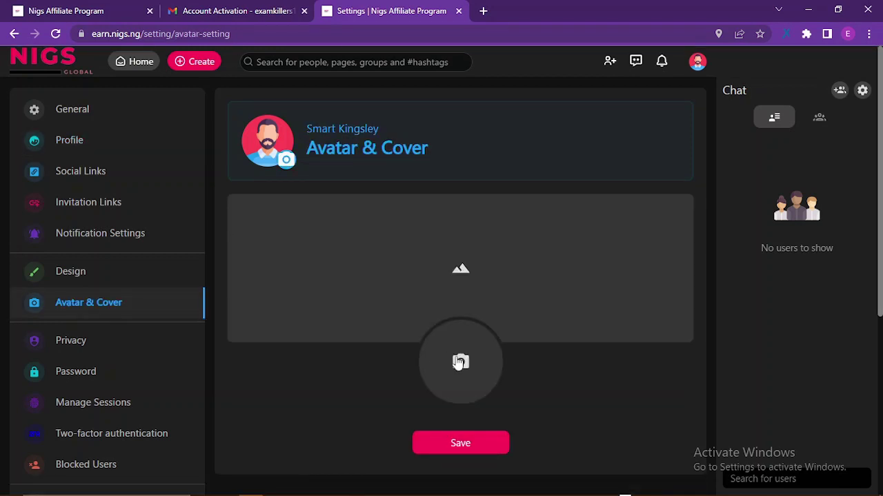
Upload 'nigs logo' as the avatar and 'Cover' as the cover image, then save
click(459, 363)
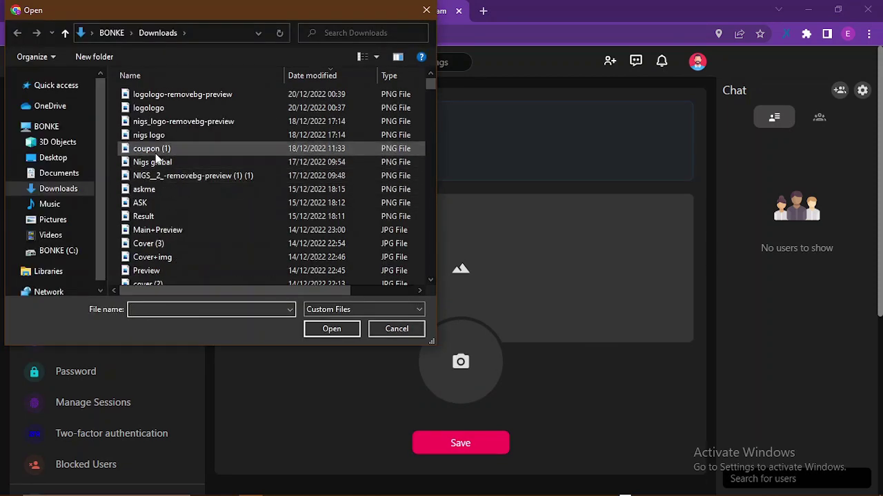
double_click(149, 135)
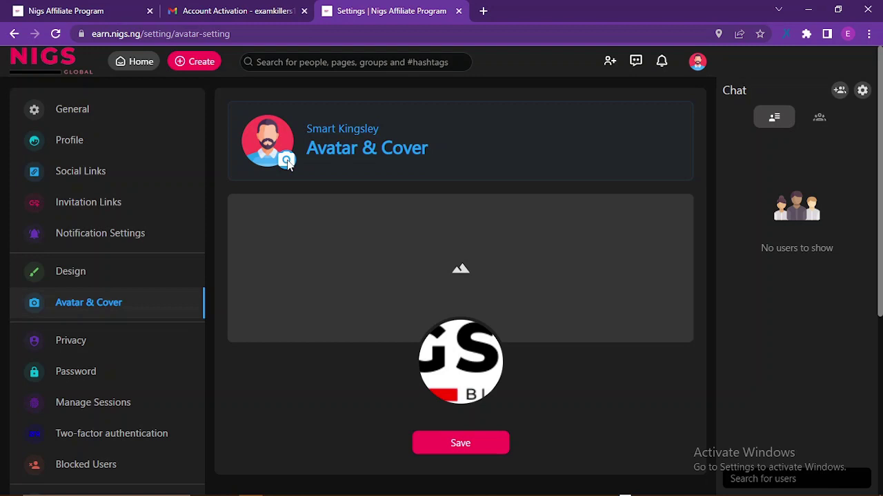
click(407, 275)
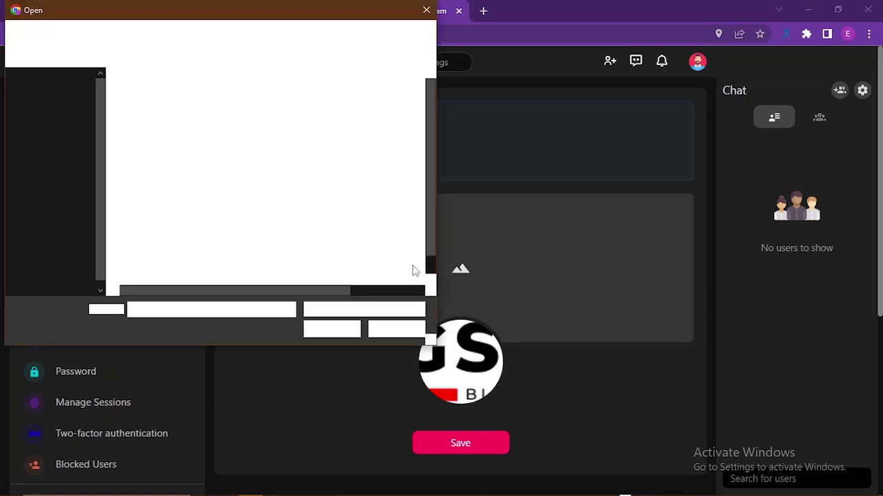
click(425, 11)
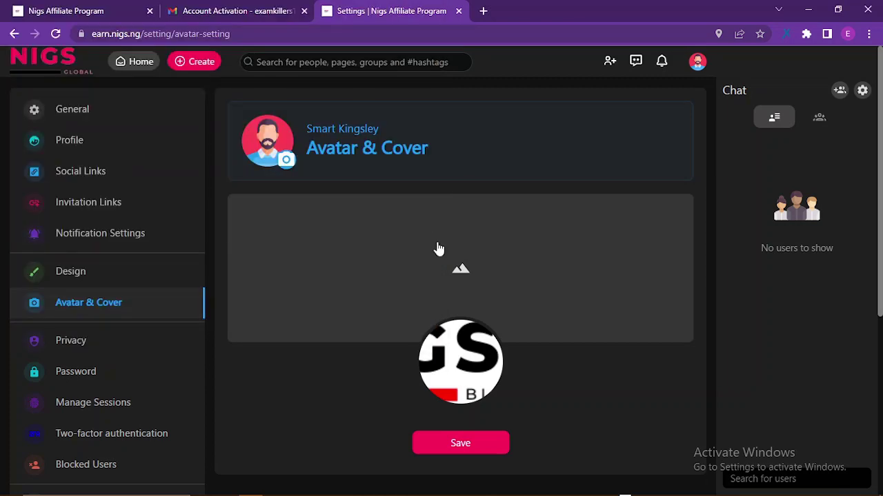
click(390, 239)
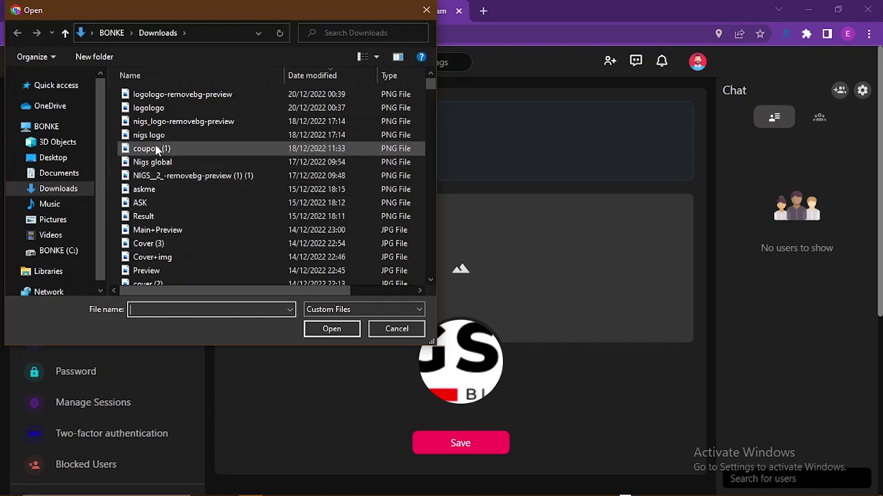
scroll(157, 151, down, 3)
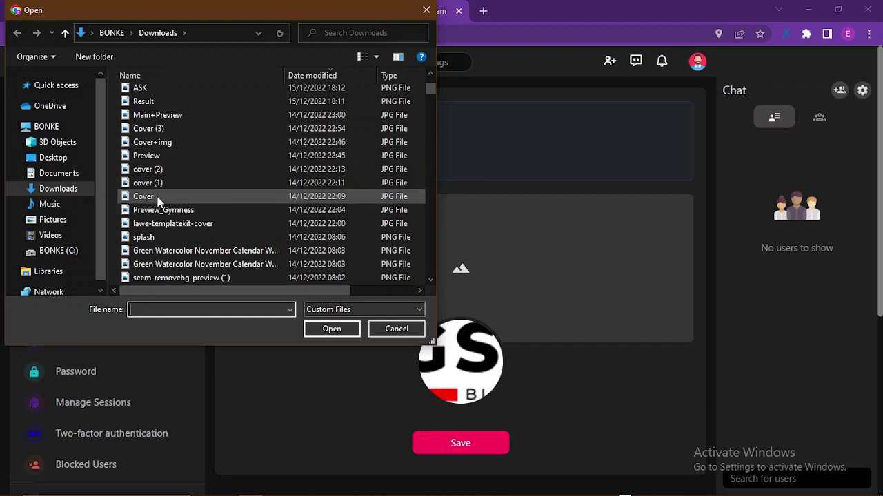
double_click(145, 196)
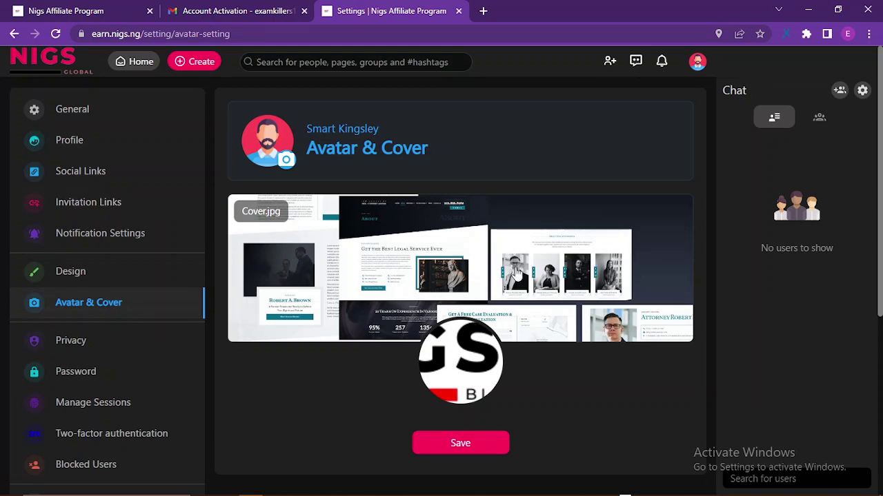
click(491, 454)
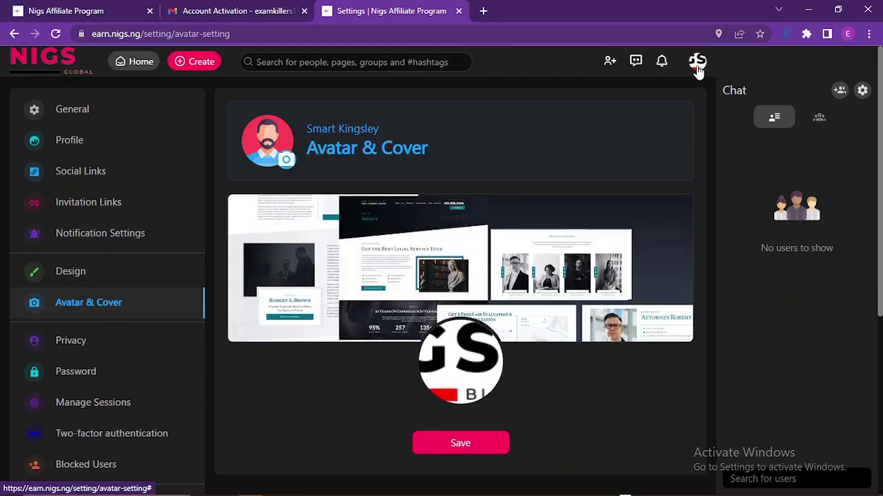
View the ₦0.00 wallet and 0 points on Wallet and My Points, then return to News Feed
click(136, 65)
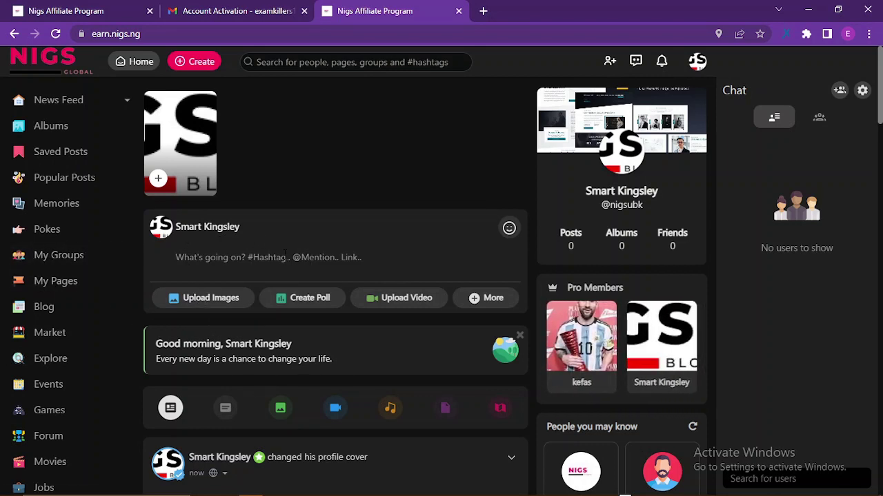
click(692, 66)
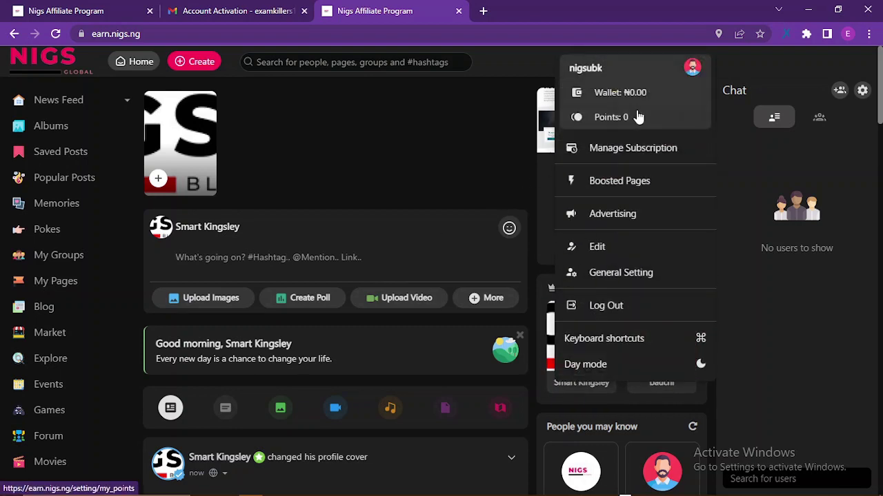
click(633, 97)
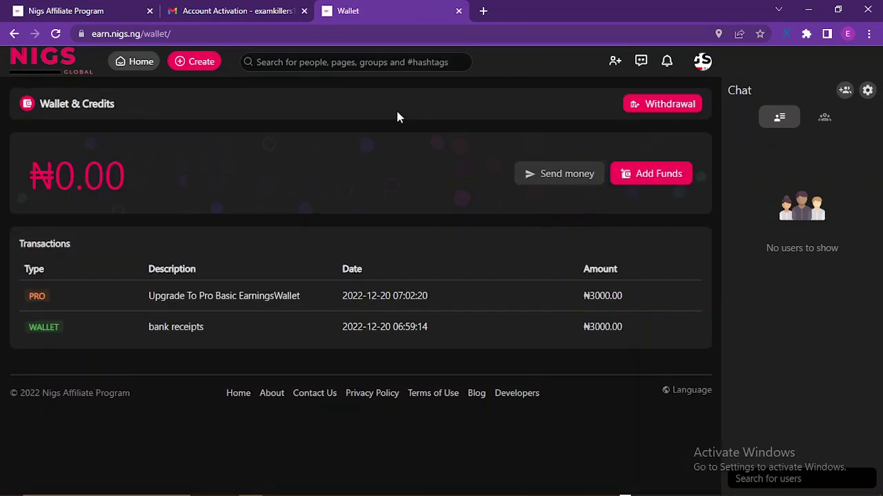
click(702, 62)
click(618, 119)
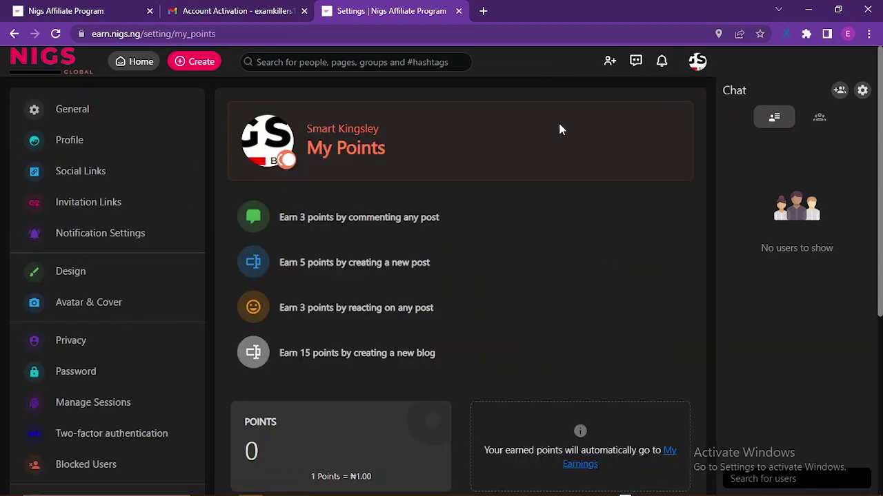
scroll(489, 221, down, 1)
scroll(490, 221, up, 1)
click(695, 64)
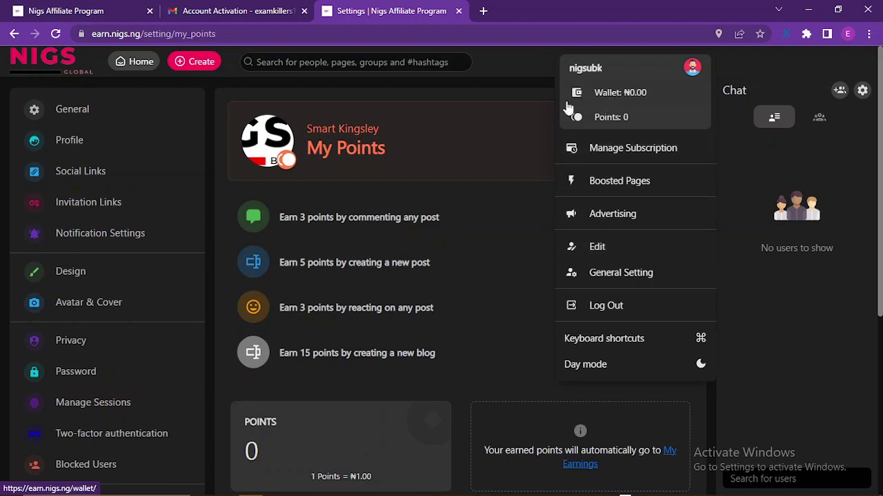
click(484, 116)
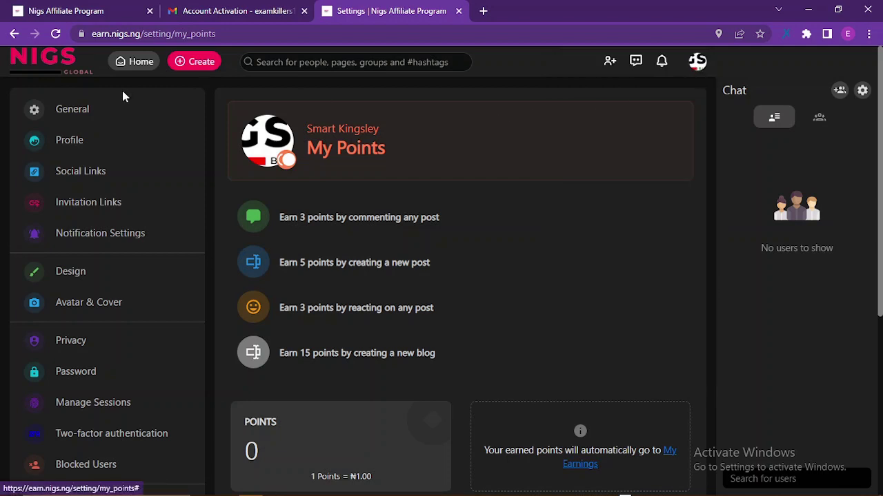
click(123, 69)
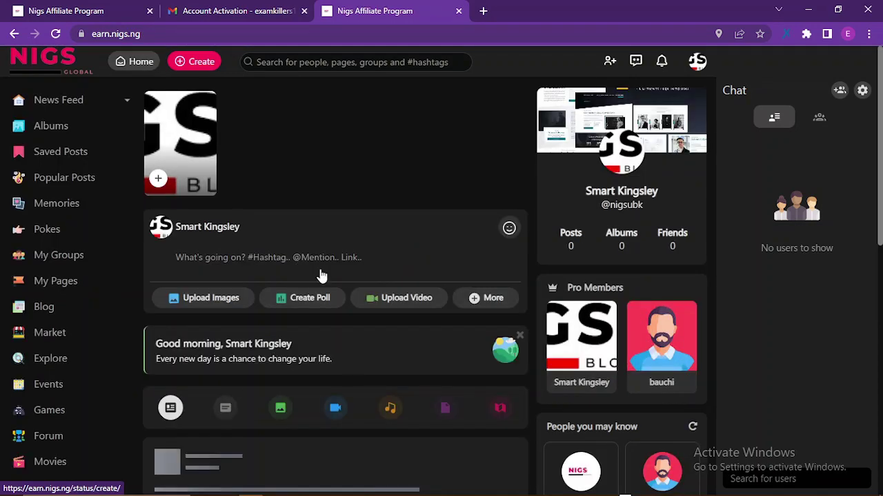
Like the profile cover, NIGS picture, Messi, Nigs Global cover and NIGS Global logo posts
scroll(321, 275, down, 4)
scroll(262, 268, down, 4)
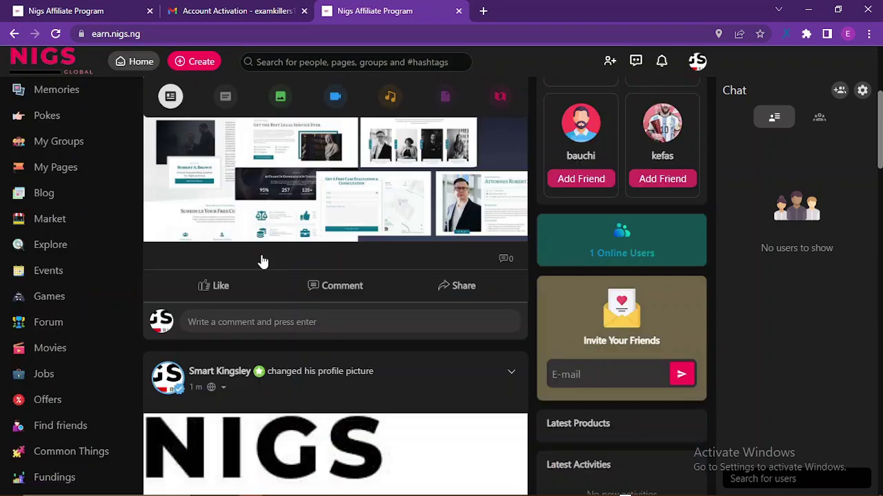
scroll(235, 310, up, 2)
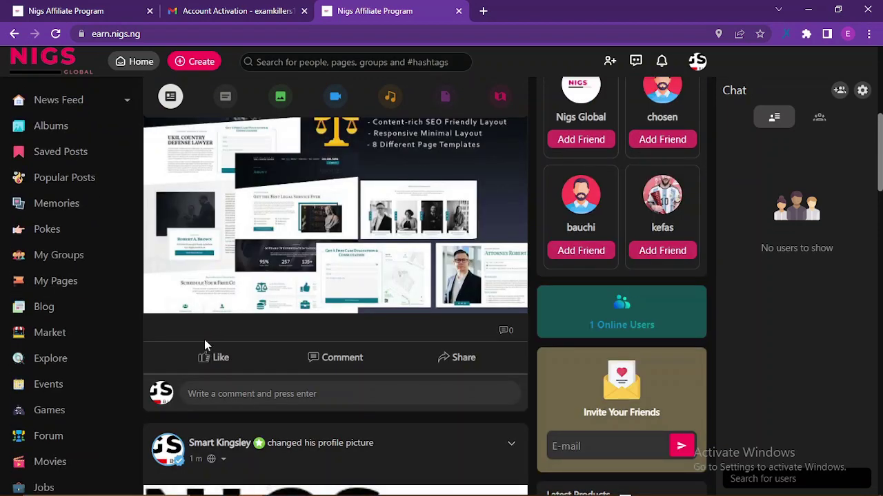
scroll(225, 348, up, 4)
scroll(233, 336, down, 3)
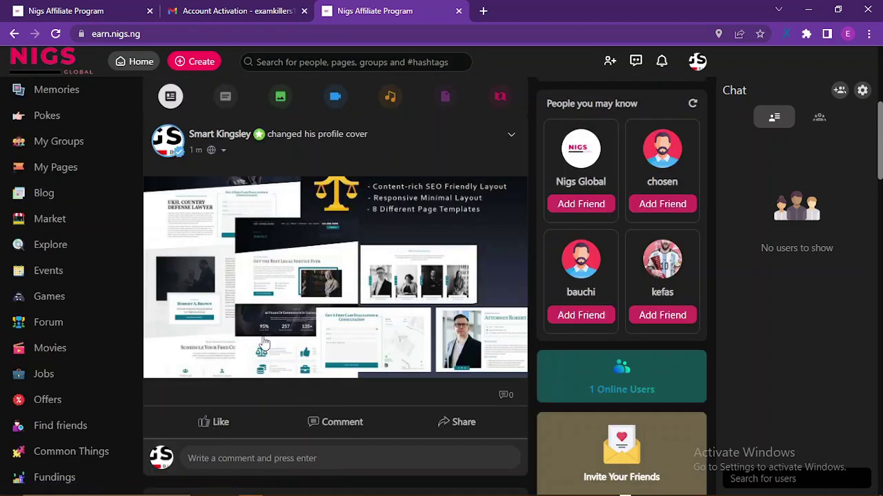
click(207, 423)
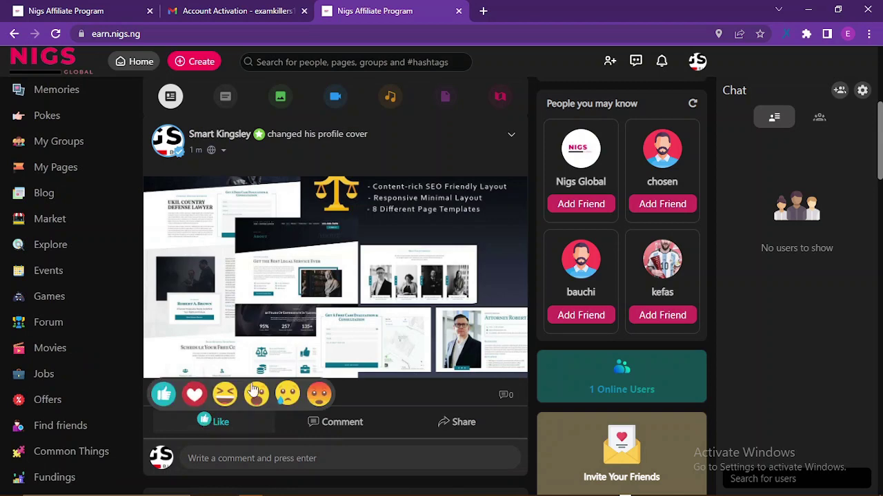
scroll(265, 336, down, 4)
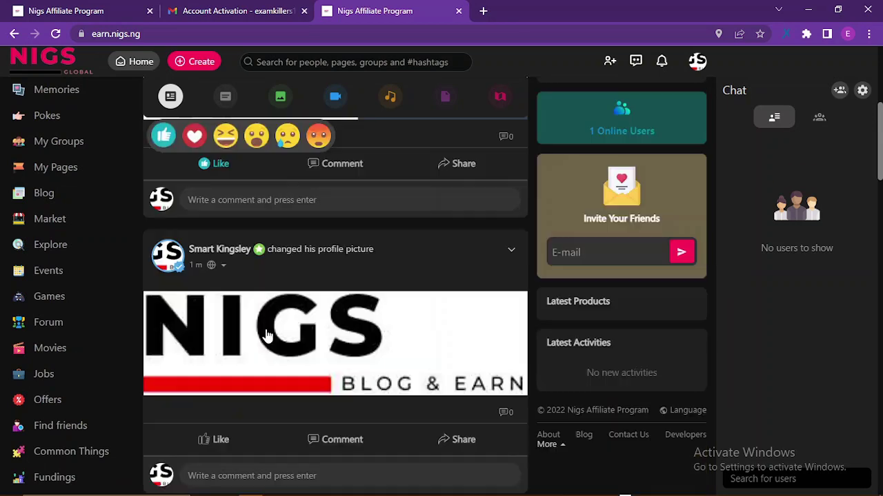
click(211, 442)
scroll(302, 347, down, 4)
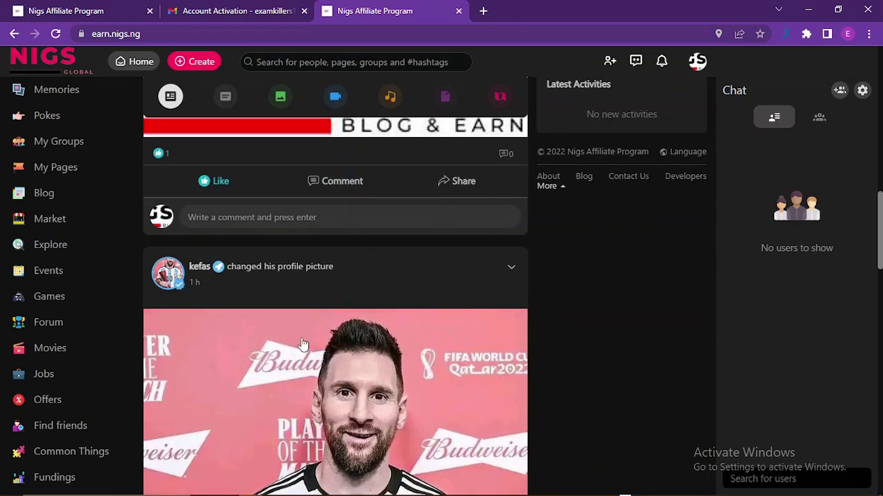
scroll(302, 345, down, 8)
scroll(301, 342, up, 2)
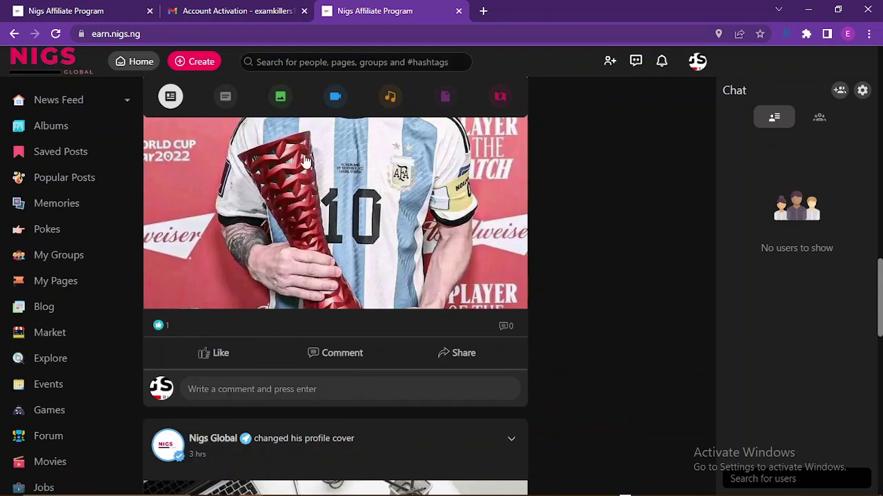
click(216, 353)
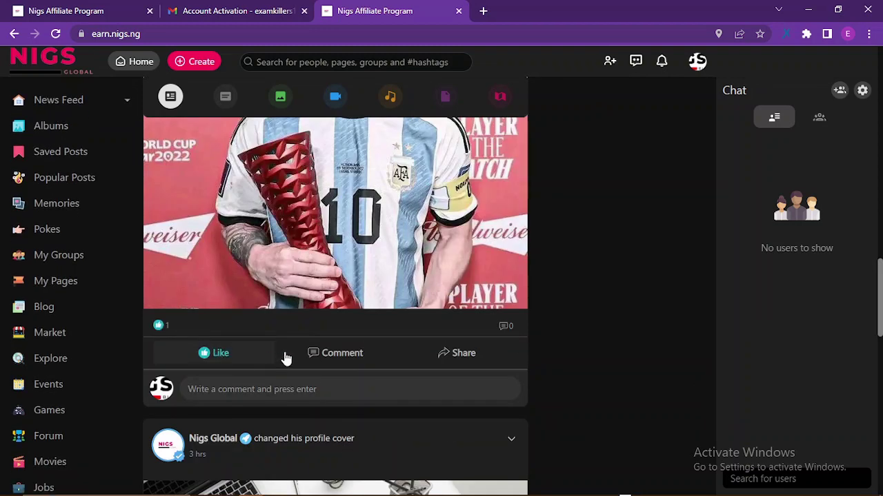
scroll(293, 349, down, 8)
click(216, 226)
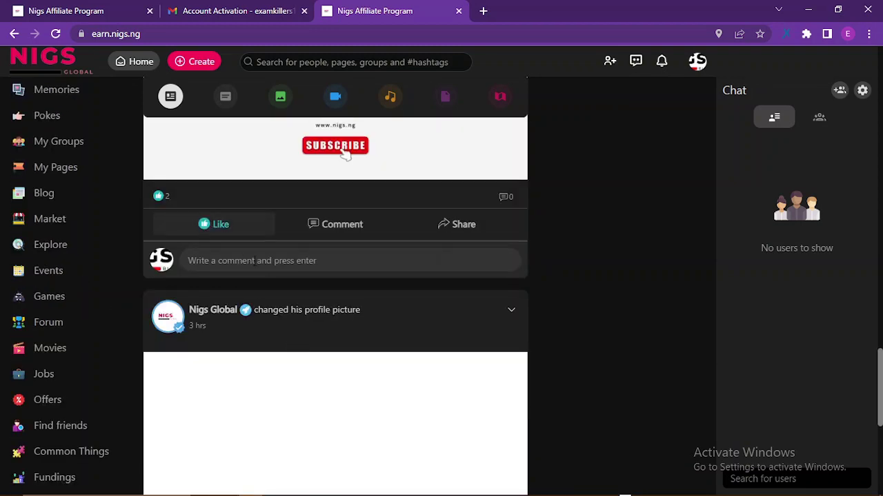
scroll(270, 286, down, 4)
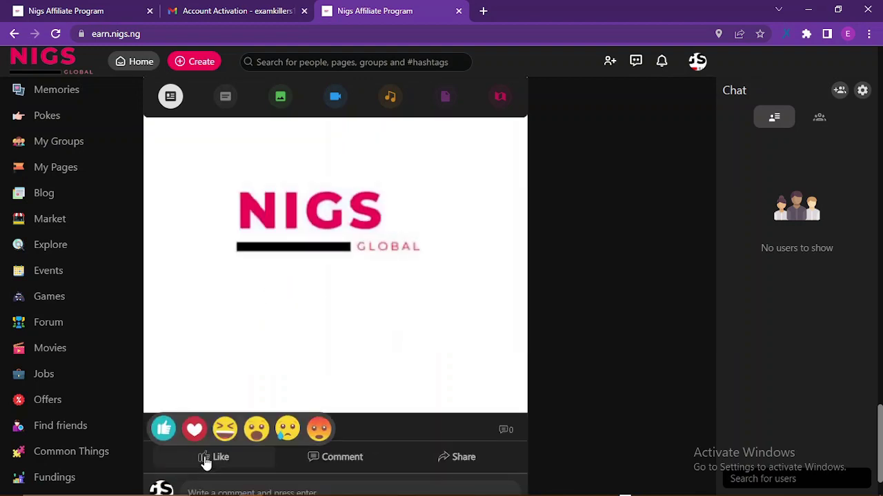
click(205, 462)
scroll(442, 282, up, 10)
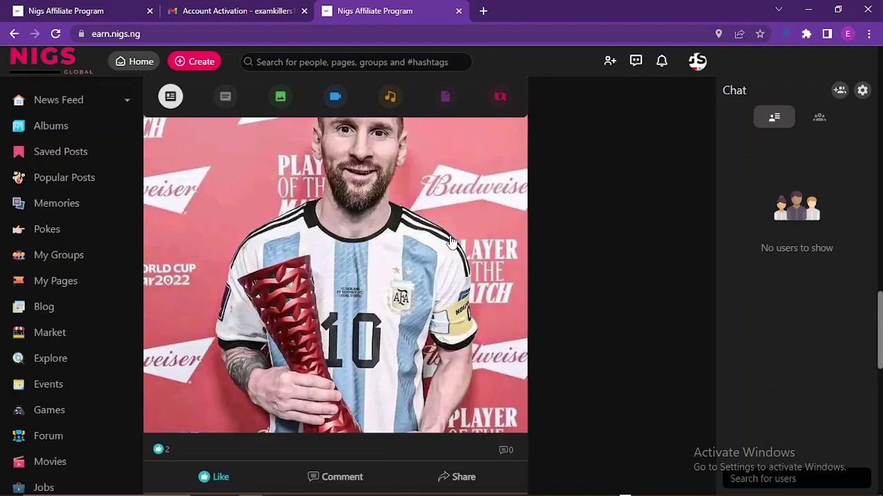
scroll(448, 242, up, 10)
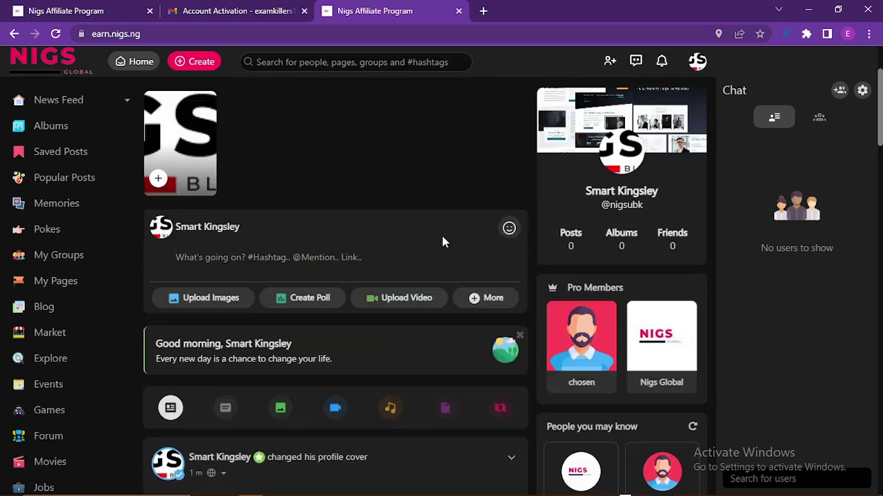
click(698, 62)
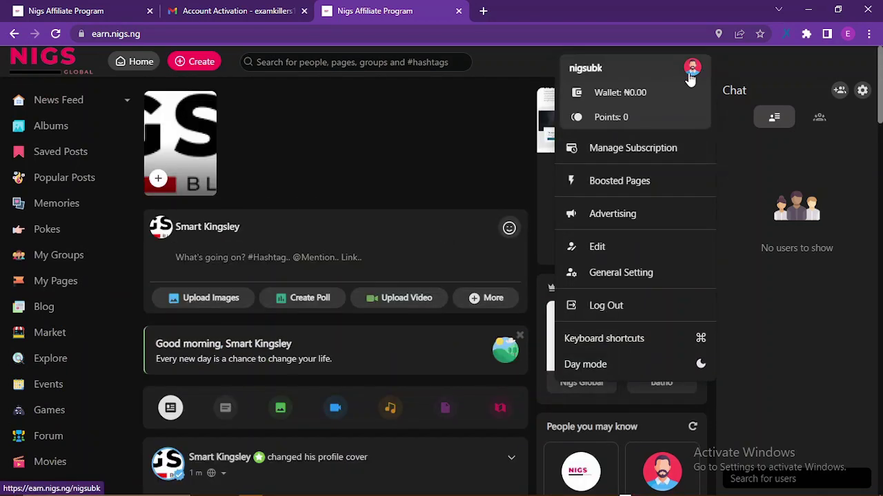
View the My Points page showing 15 points earned at ₦1.00 per point
click(639, 124)
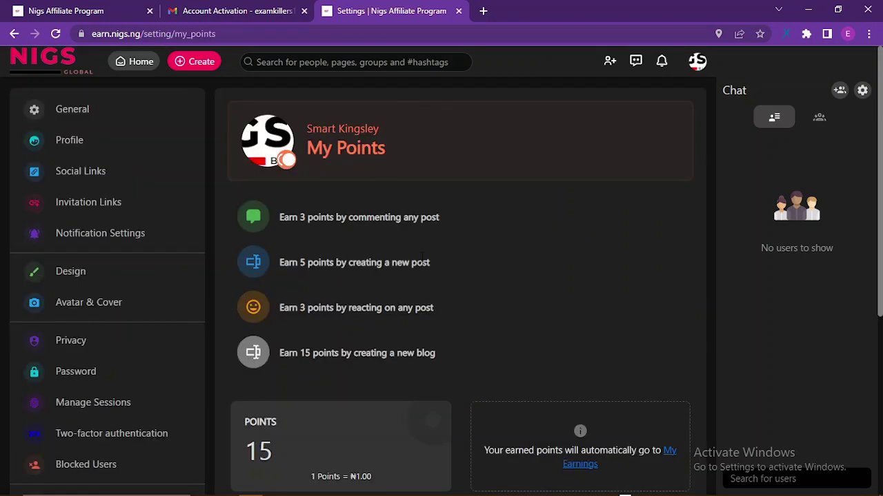
scroll(448, 283, down, 4)
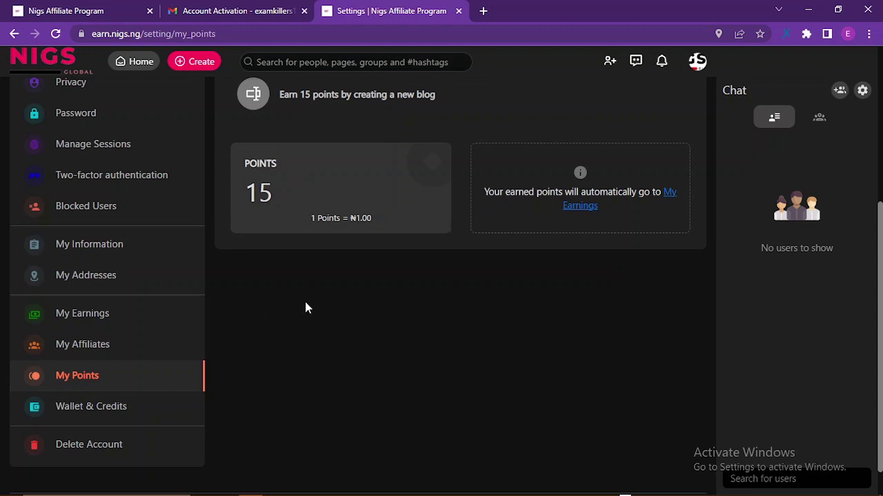
scroll(358, 271, up, 3)
scroll(358, 271, down, 4)
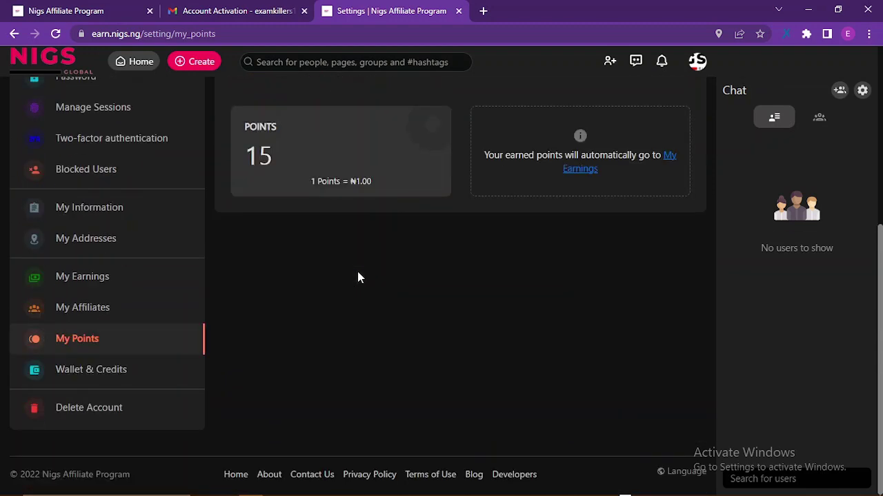
Review ₦15.00 earnings against the ₦4000 minimum withdrawal, with amount 15 prefilled
click(100, 282)
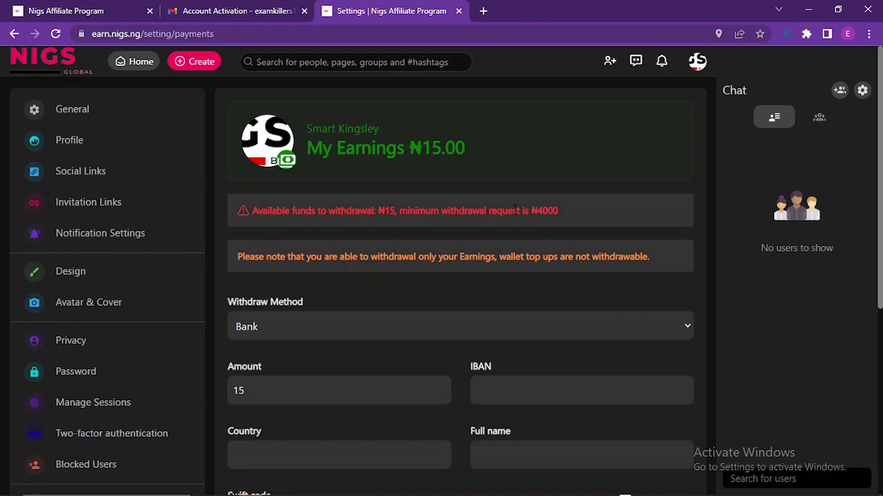
drag(483, 209, 565, 212)
click(566, 209)
scroll(424, 248, down, 4)
scroll(423, 249, up, 4)
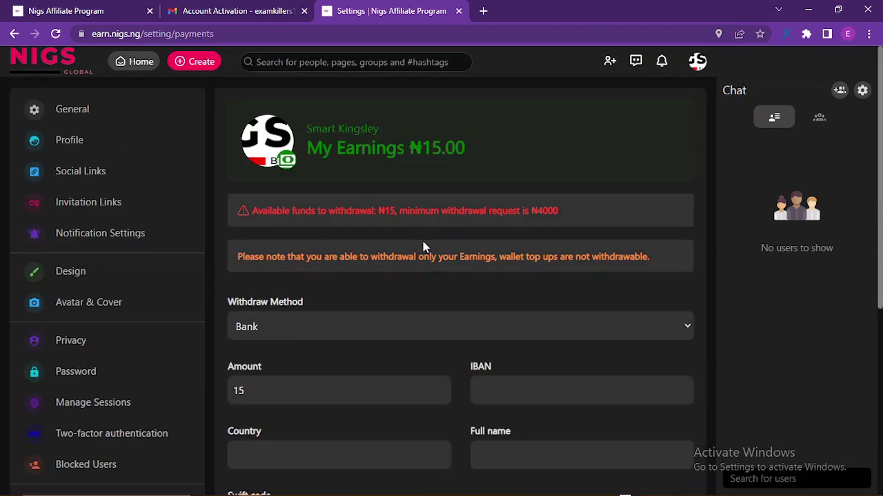